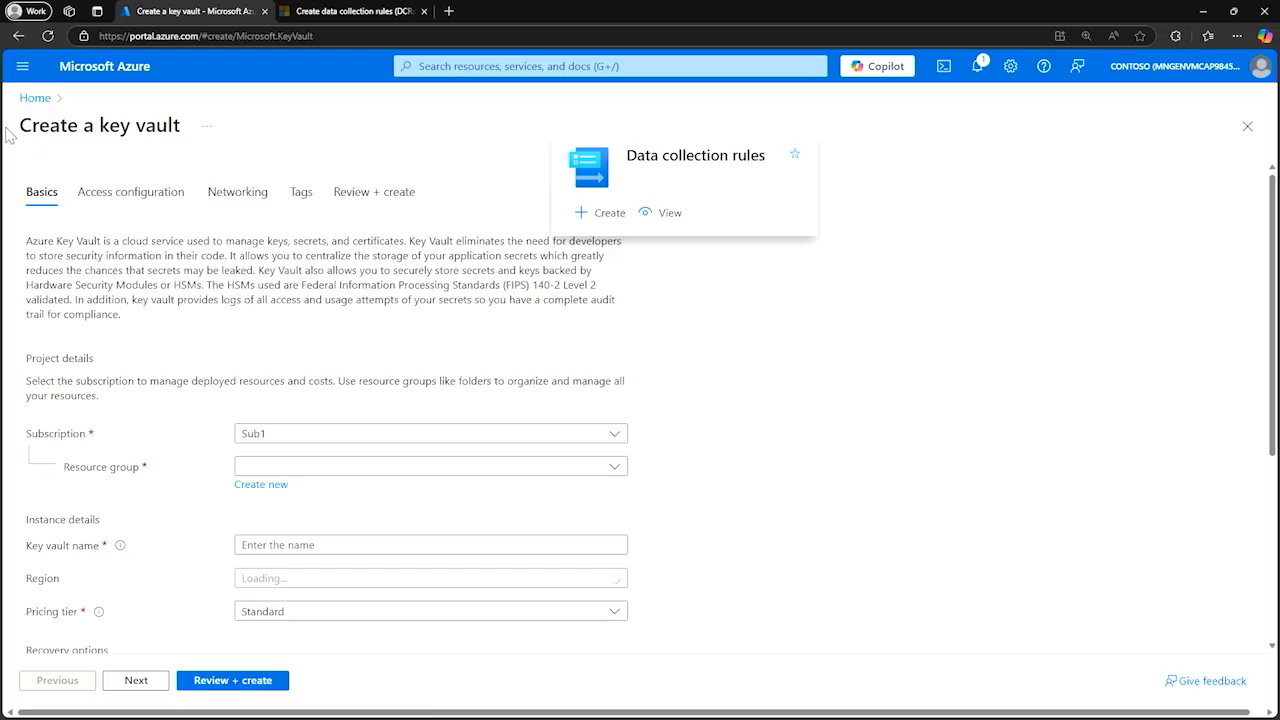
Fill in the key vault basics with resource group az-rg-1, name az-securevaultRJBT and region West US.
click(263, 465)
click(259, 526)
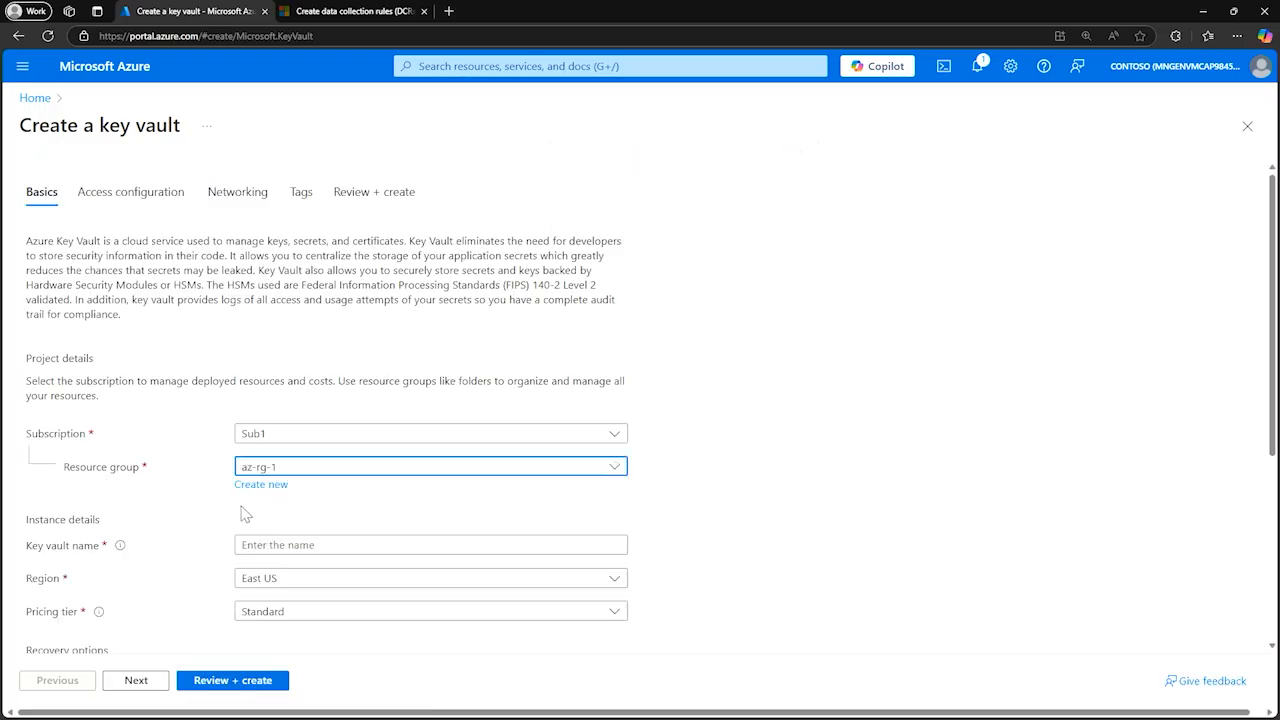
click(281, 545)
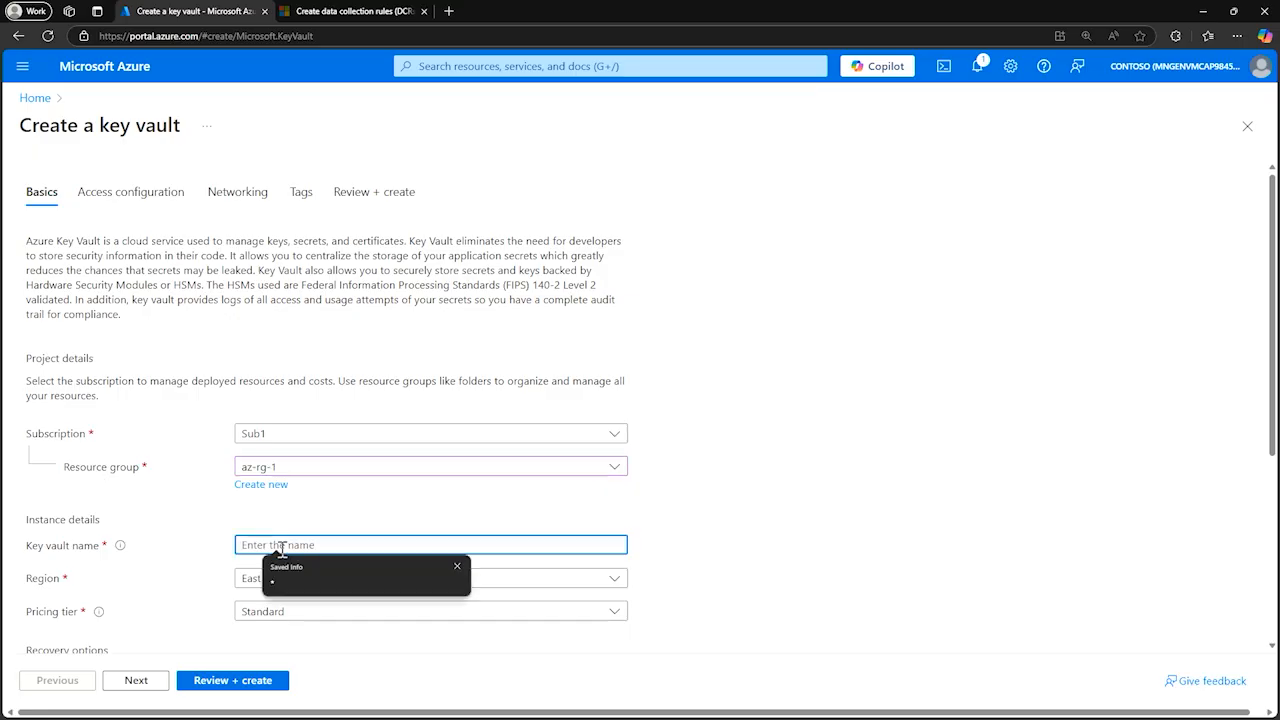
text(az-securevaultRJBT)
click(313, 585)
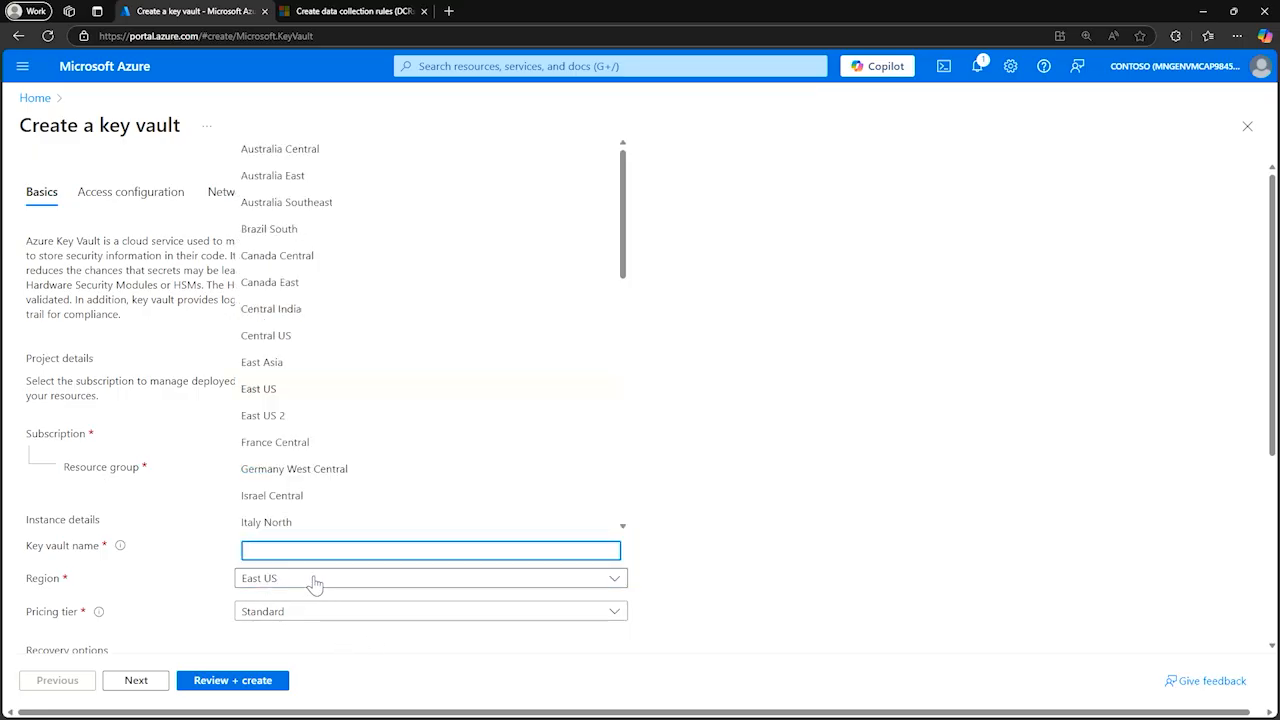
text(west)
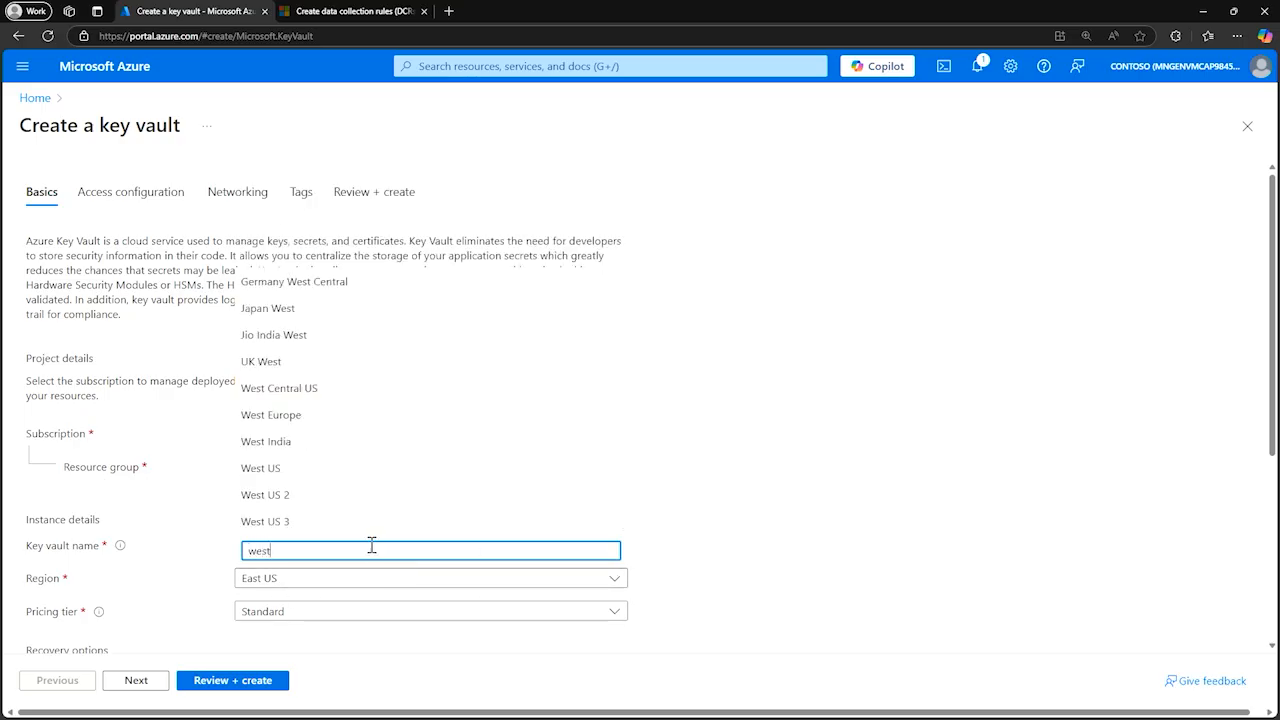
click(291, 470)
Check the pricing tier options, keep Standard, and create the key vault after review.
scroll(172, 627, down, 2)
click(330, 490)
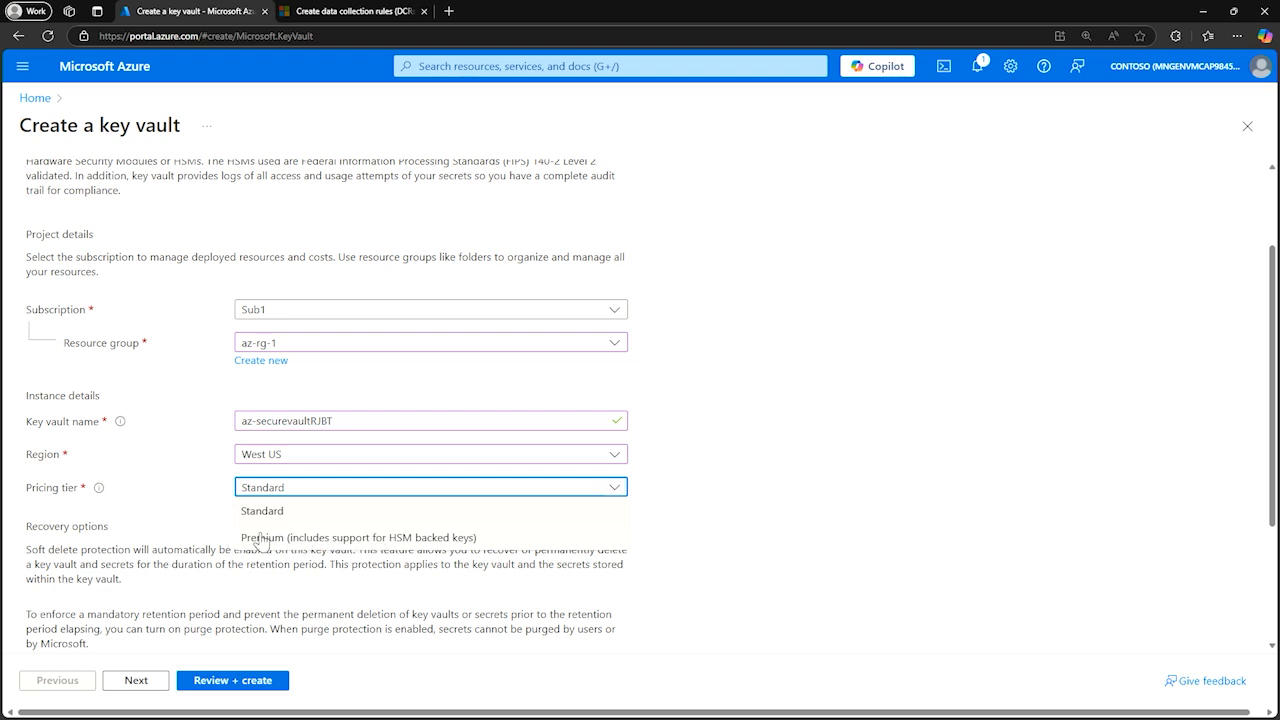
click(152, 527)
scroll(152, 527, up, 2)
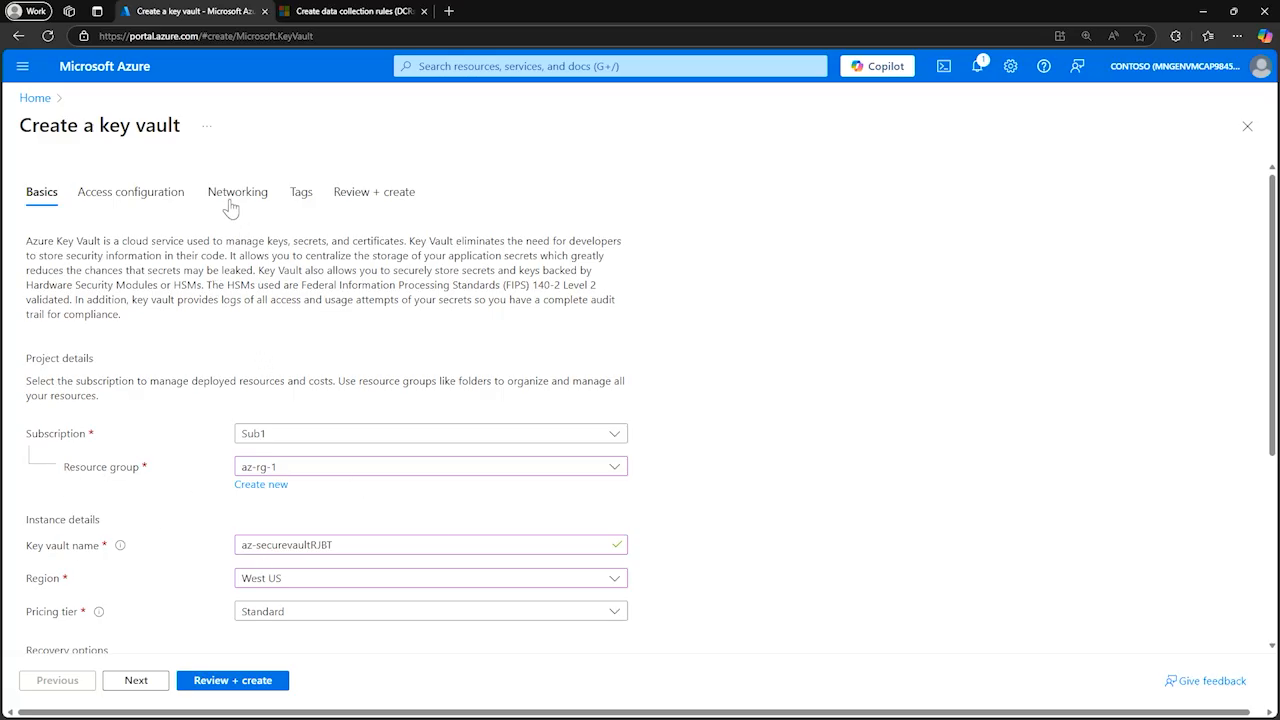
click(255, 682)
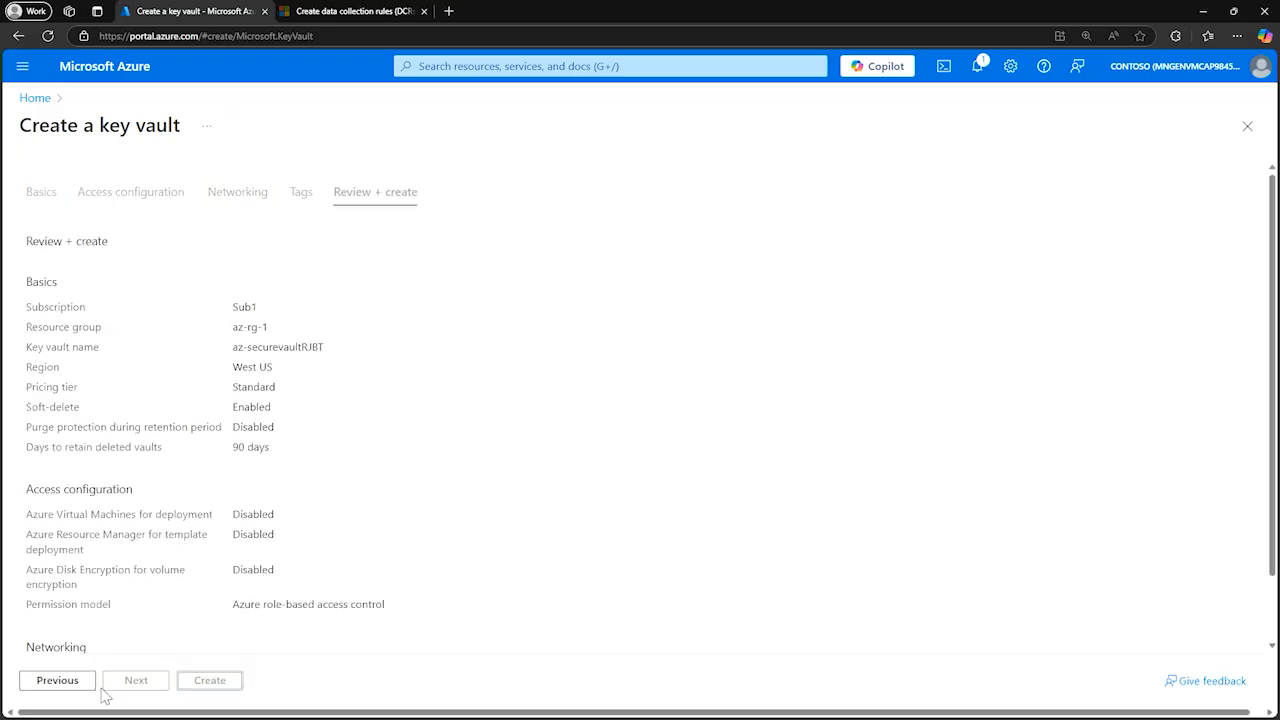
click(210, 680)
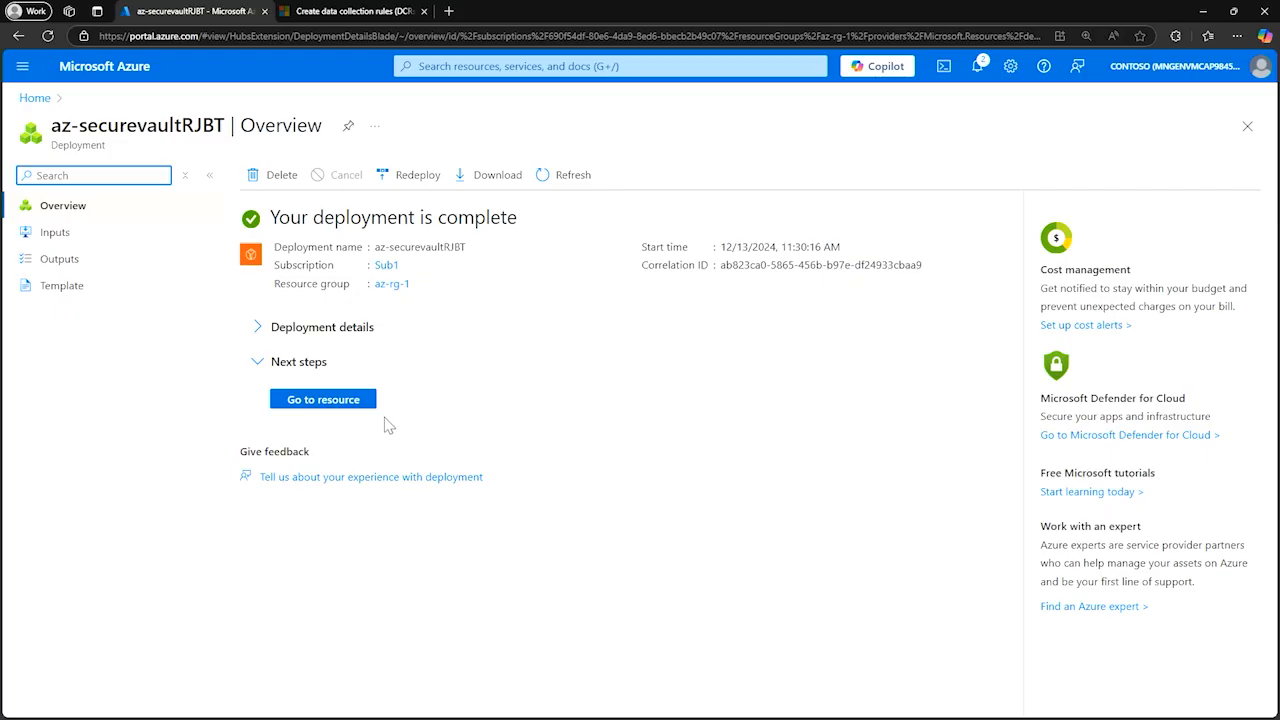
Go to the deployed vault's networking settings and select public access from specific virtual networks and IP addresses.
click(318, 404)
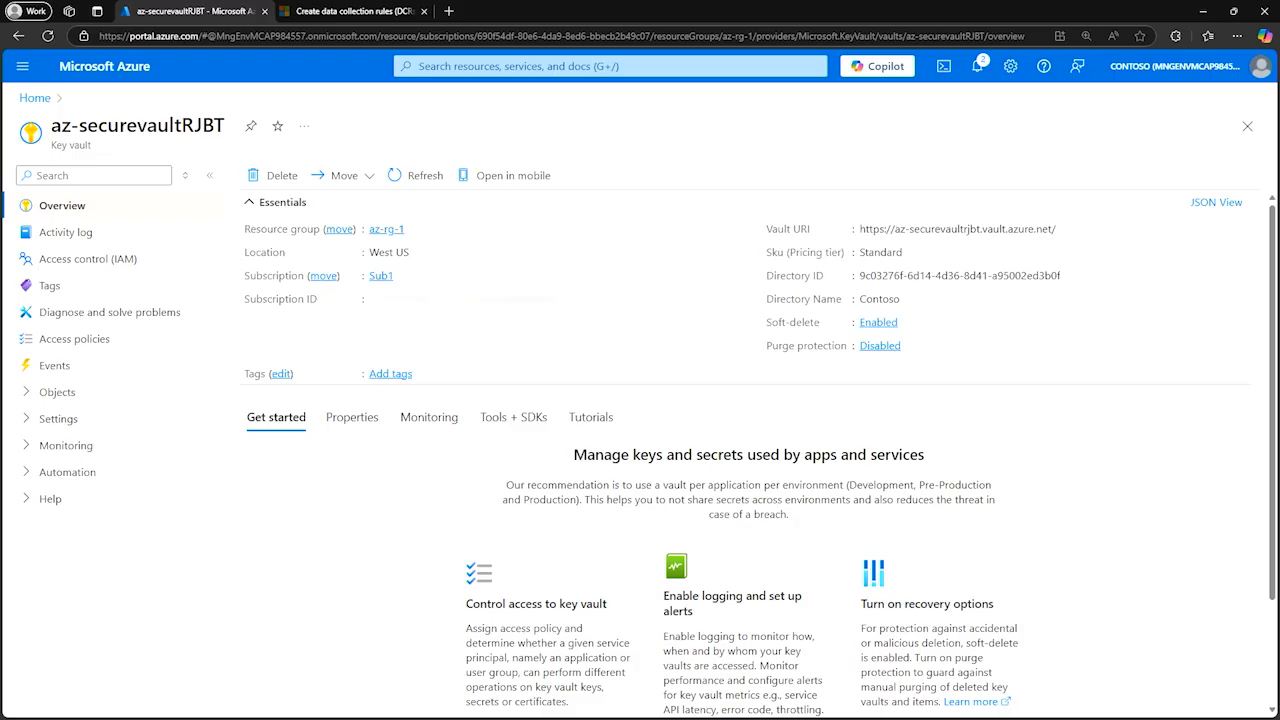
click(26, 421)
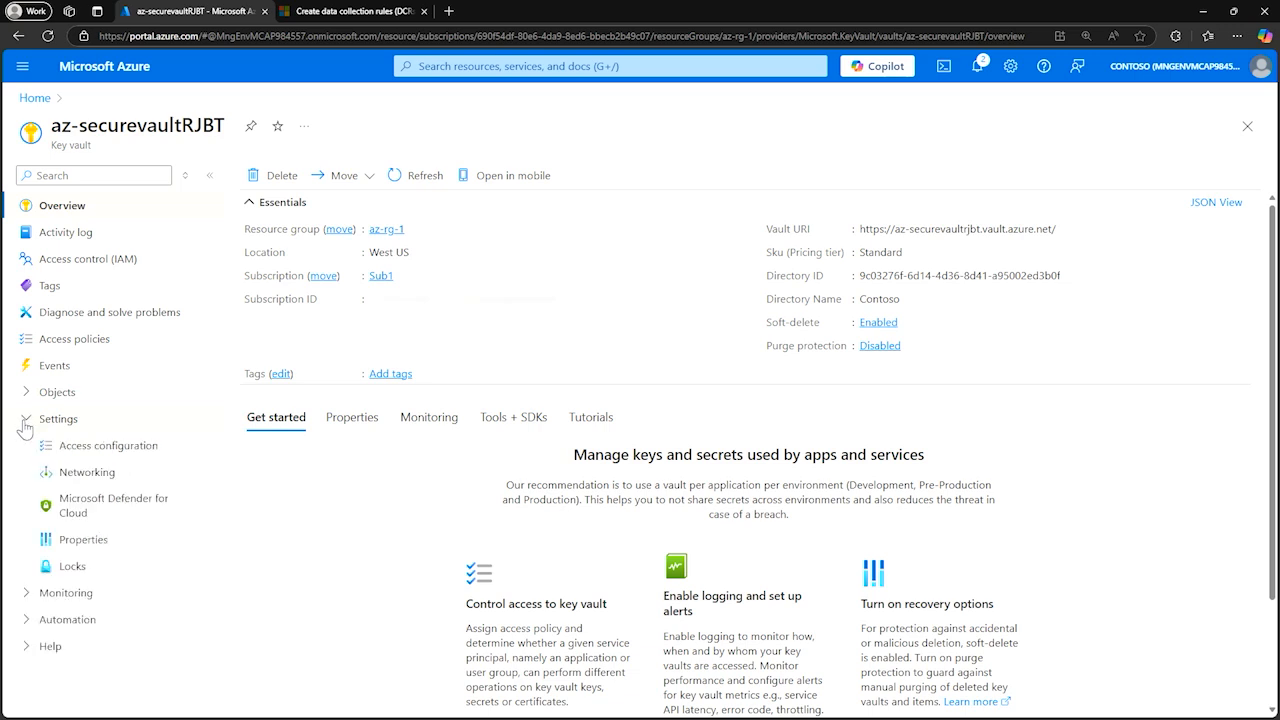
click(89, 480)
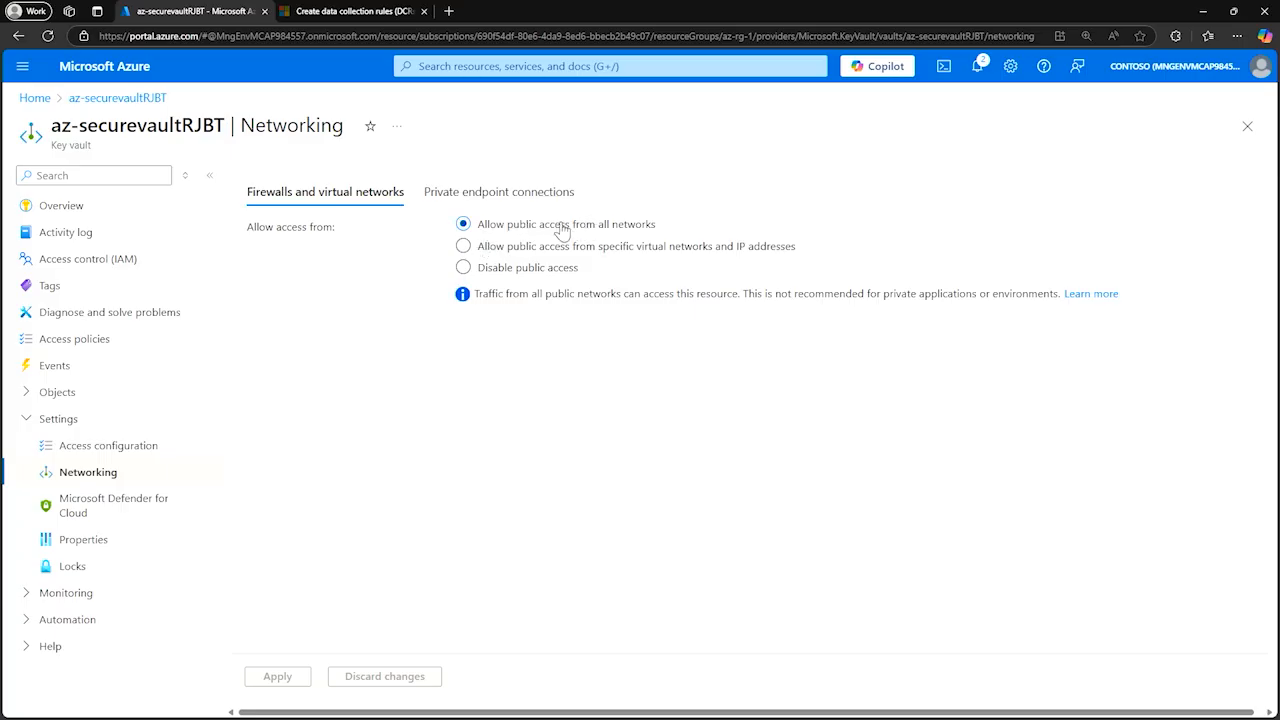
click(490, 267)
click(464, 250)
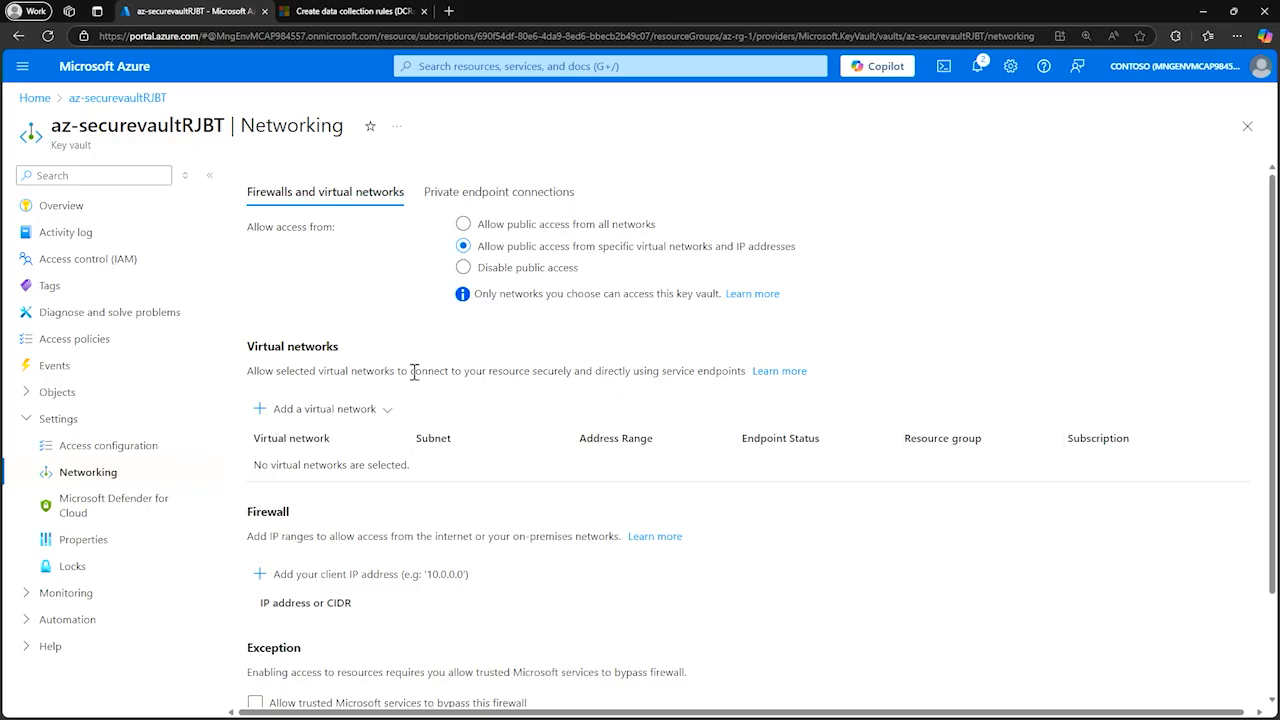
Select the existing virtual network vnet-1 and its subnet-1 as an allowed network for the key vault.
click(265, 412)
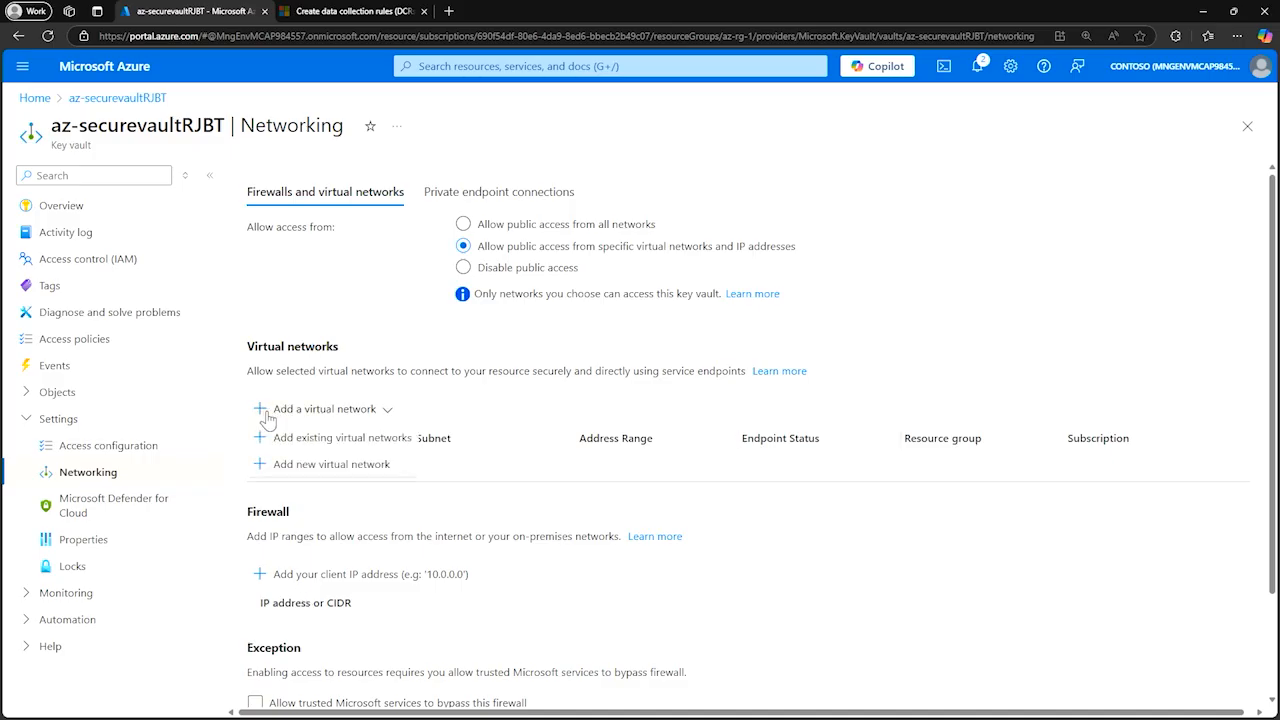
click(320, 438)
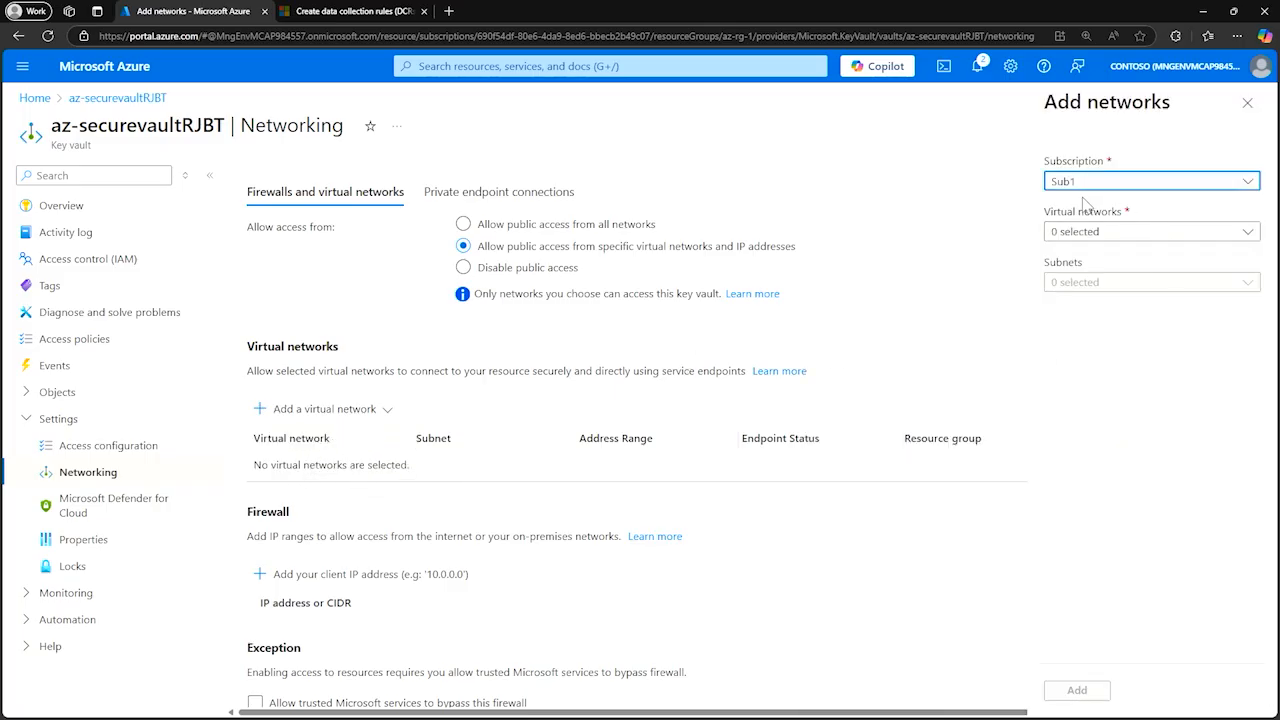
click(1110, 236)
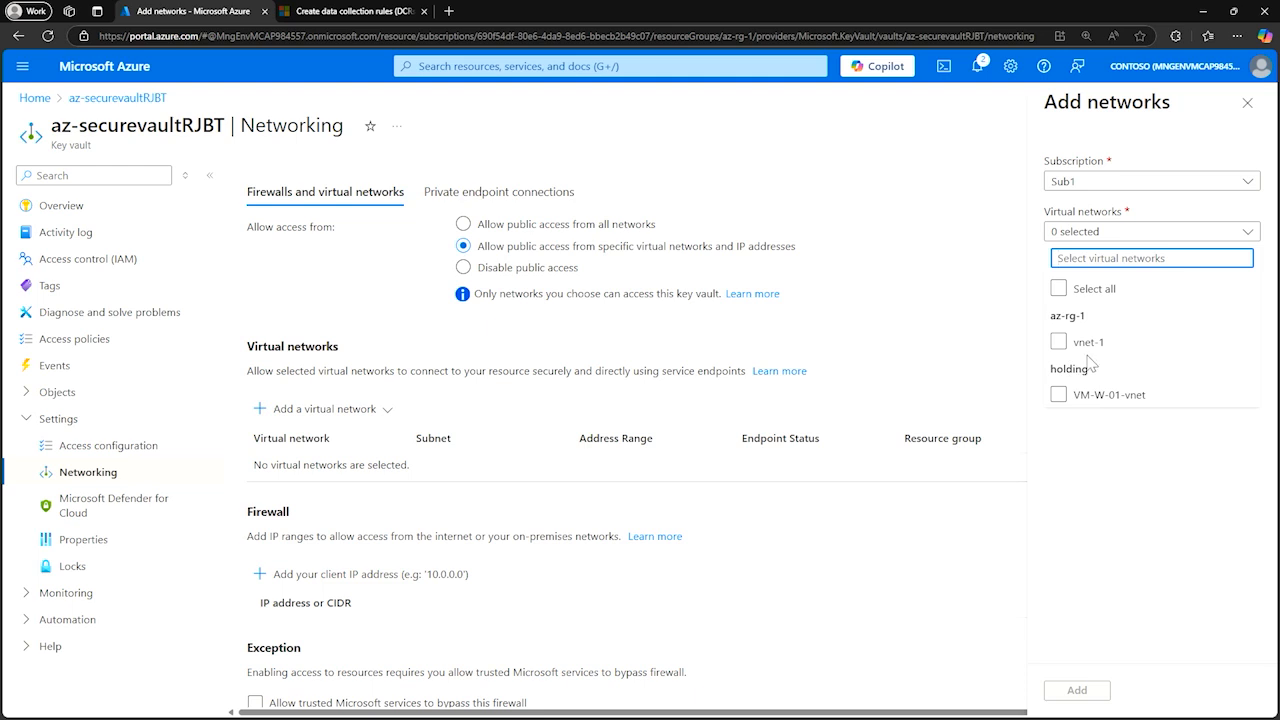
click(1058, 345)
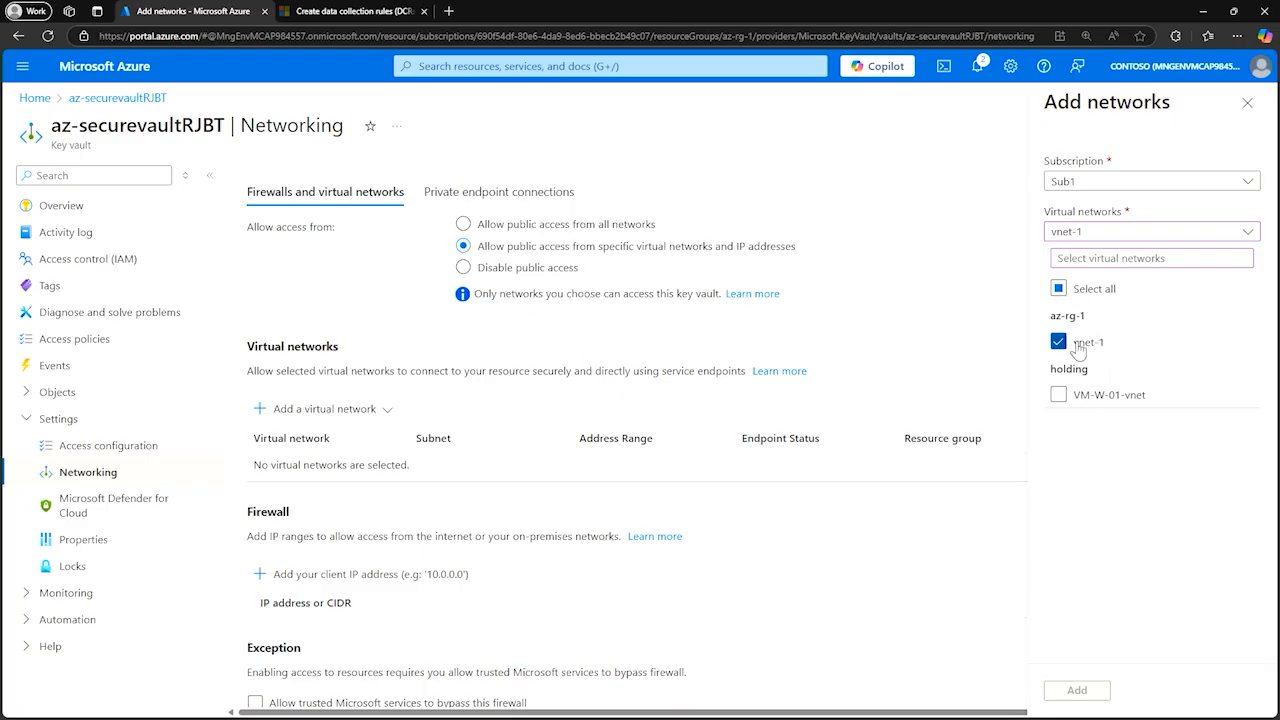
click(1154, 468)
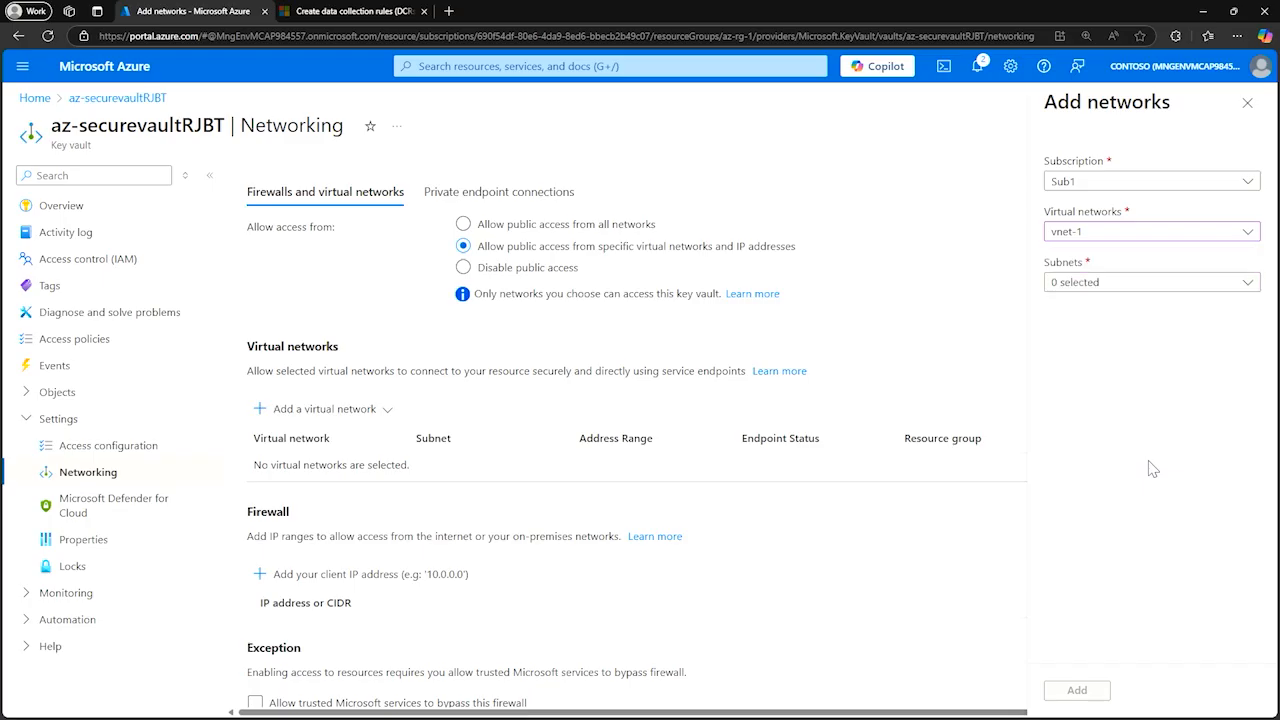
click(1098, 285)
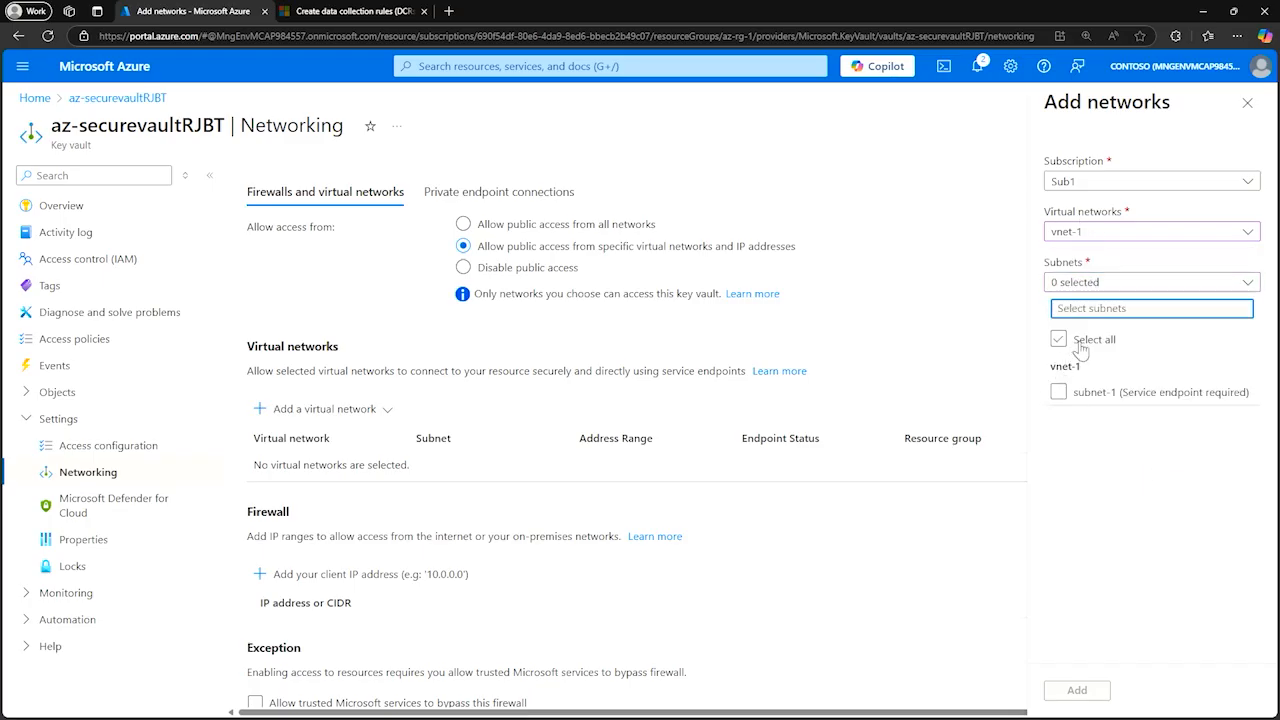
click(1060, 393)
click(1062, 400)
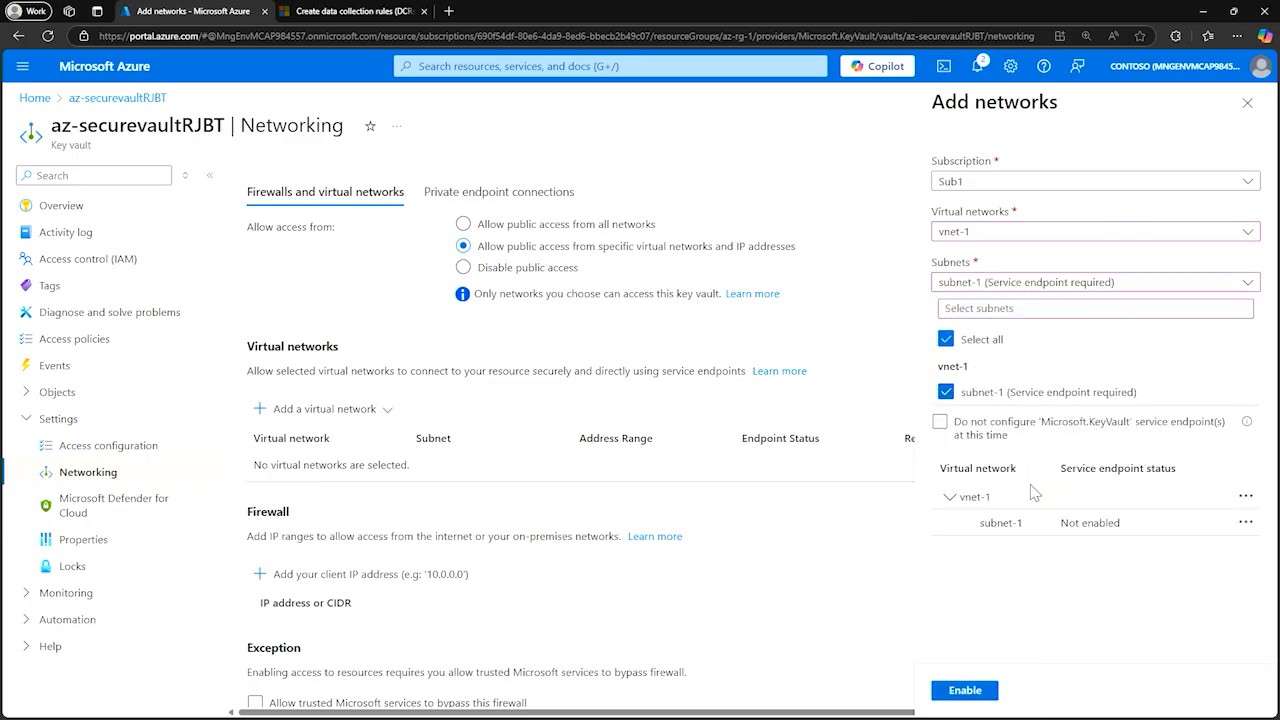
Add subnet-1 with its Microsoft.KeyVault service endpoint enabled and apply the vault's networking changes.
click(986, 691)
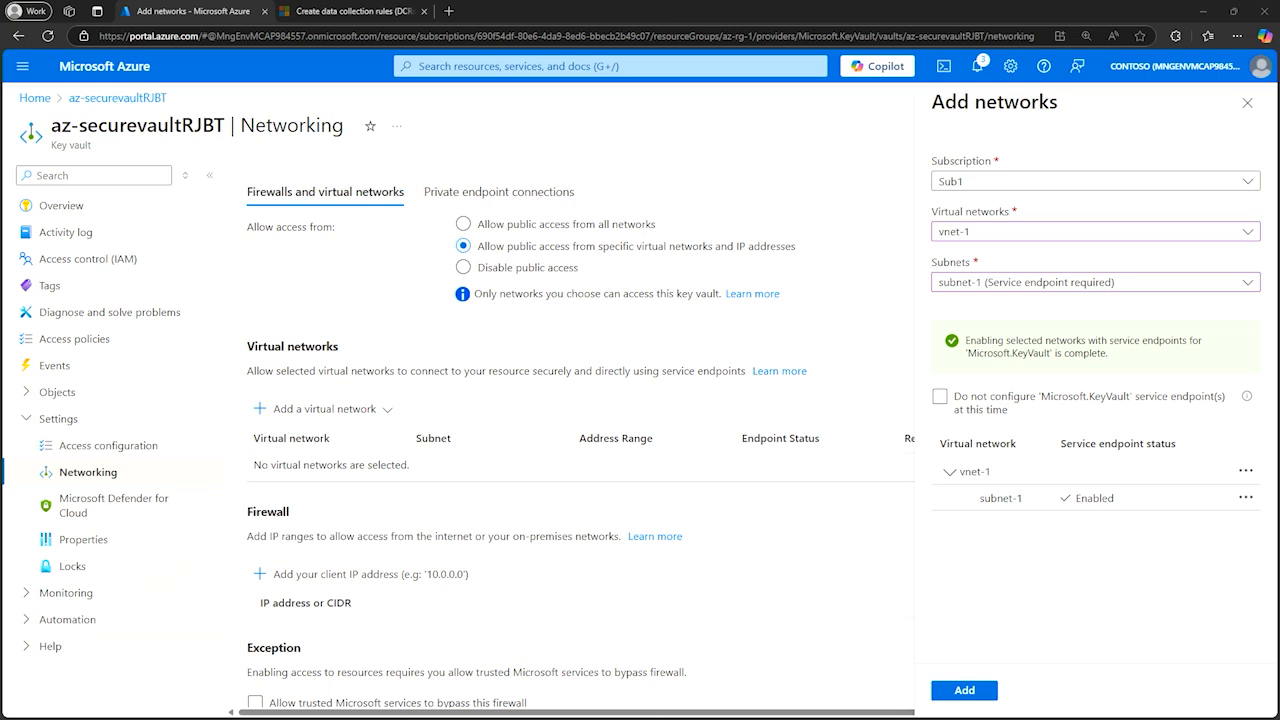
click(964, 690)
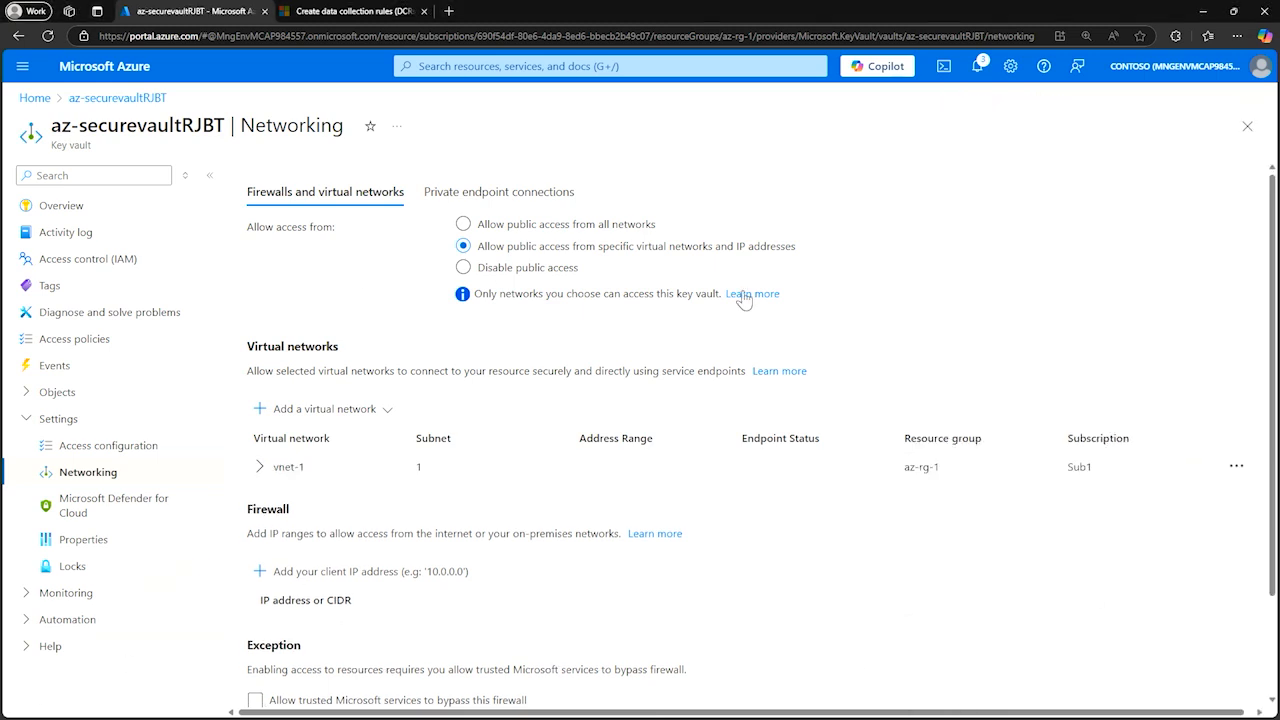
scroll(697, 524, down, 2)
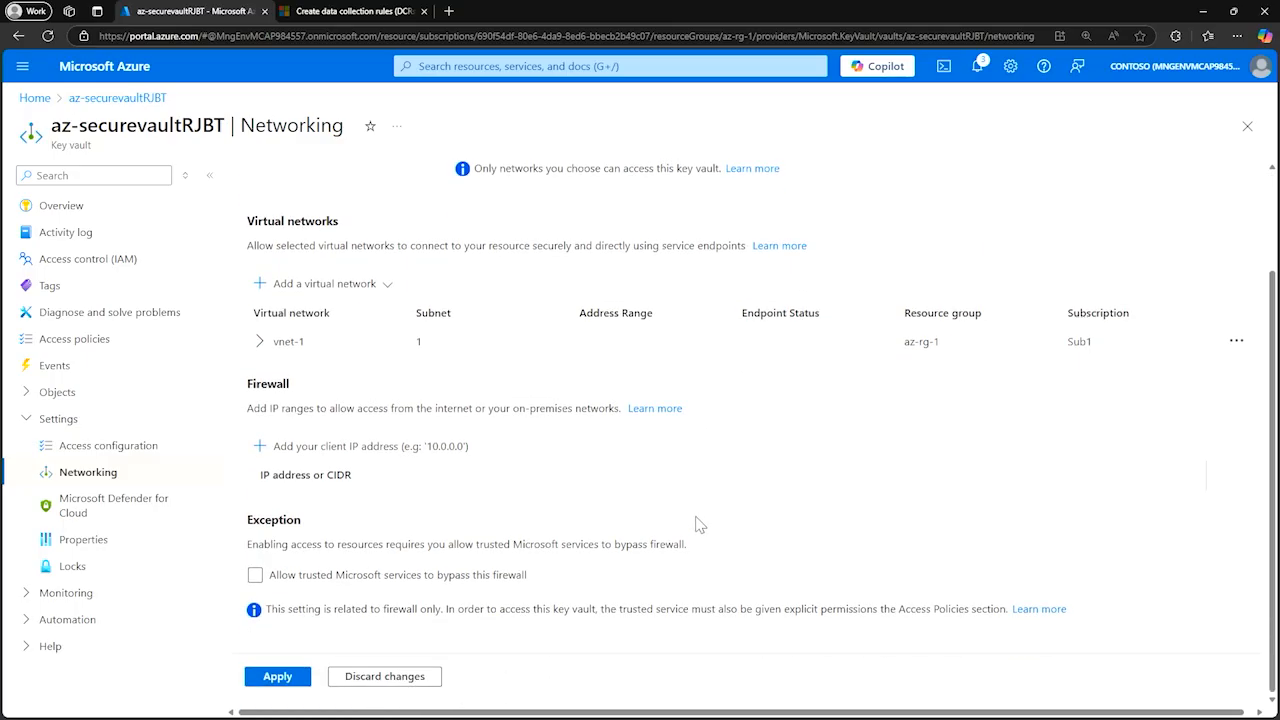
click(276, 680)
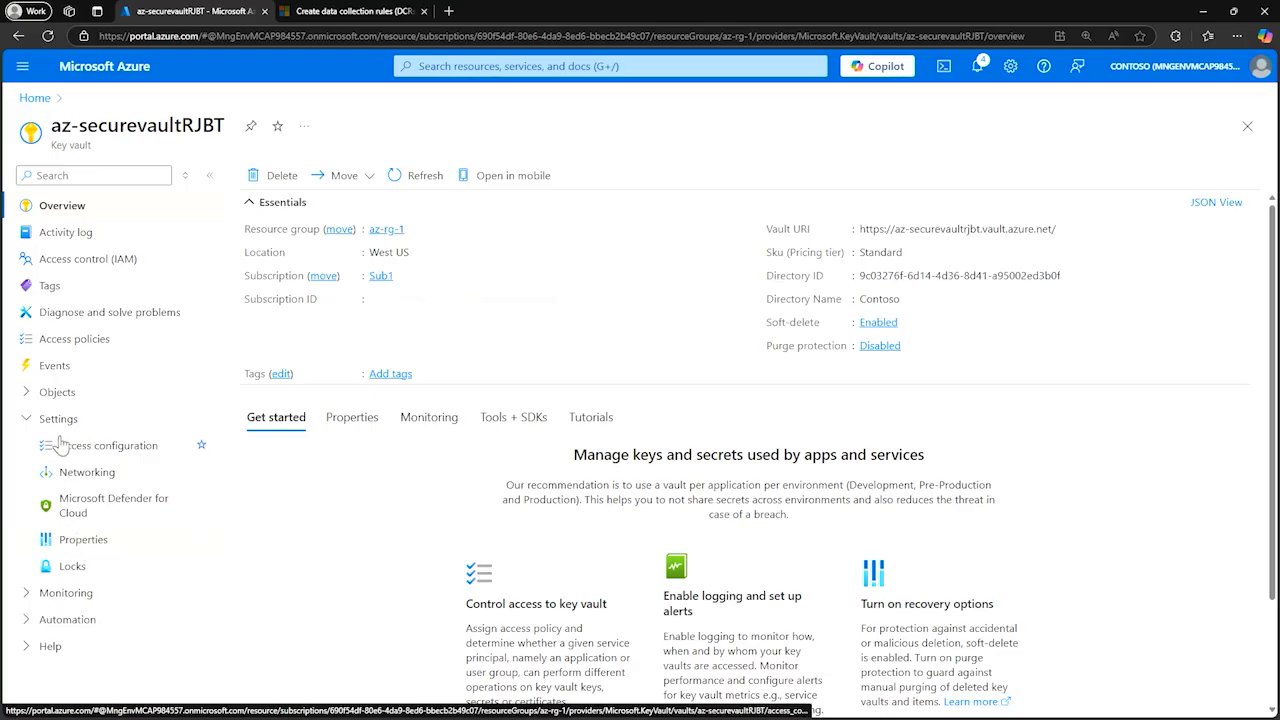
Enable purge protection in the key vault's properties, save the change, and close the vault.
click(83, 545)
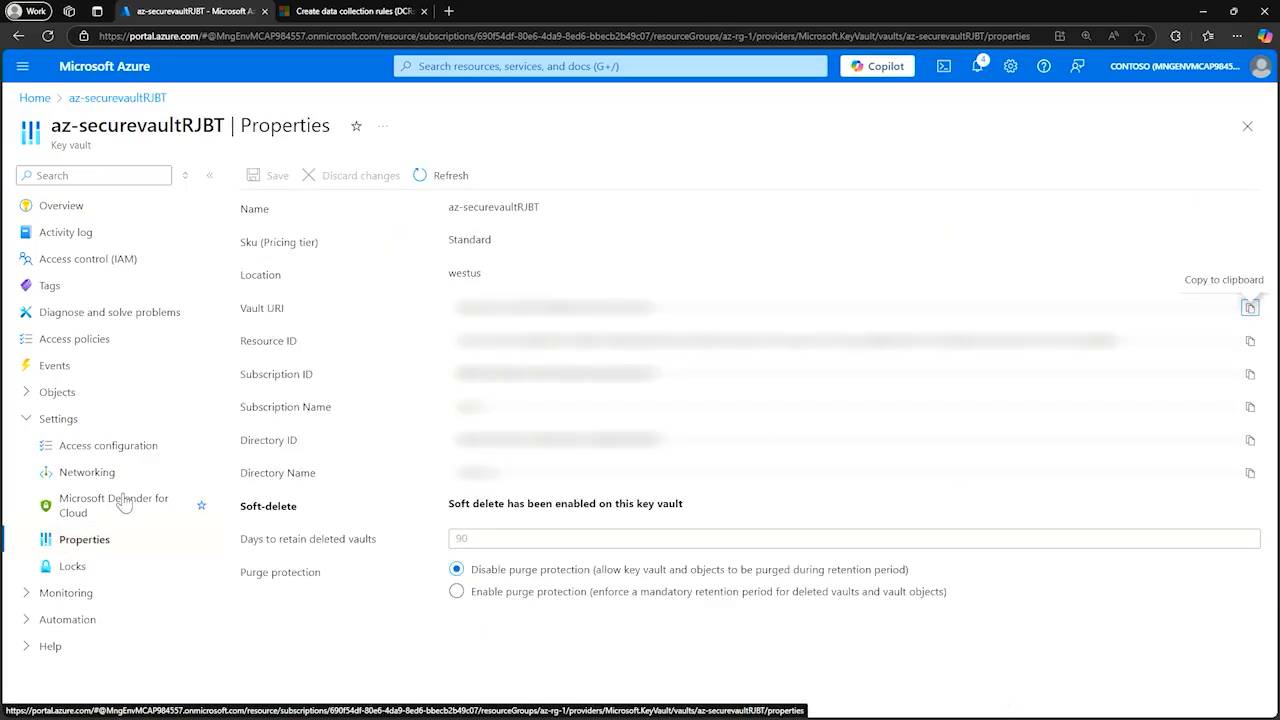
click(458, 595)
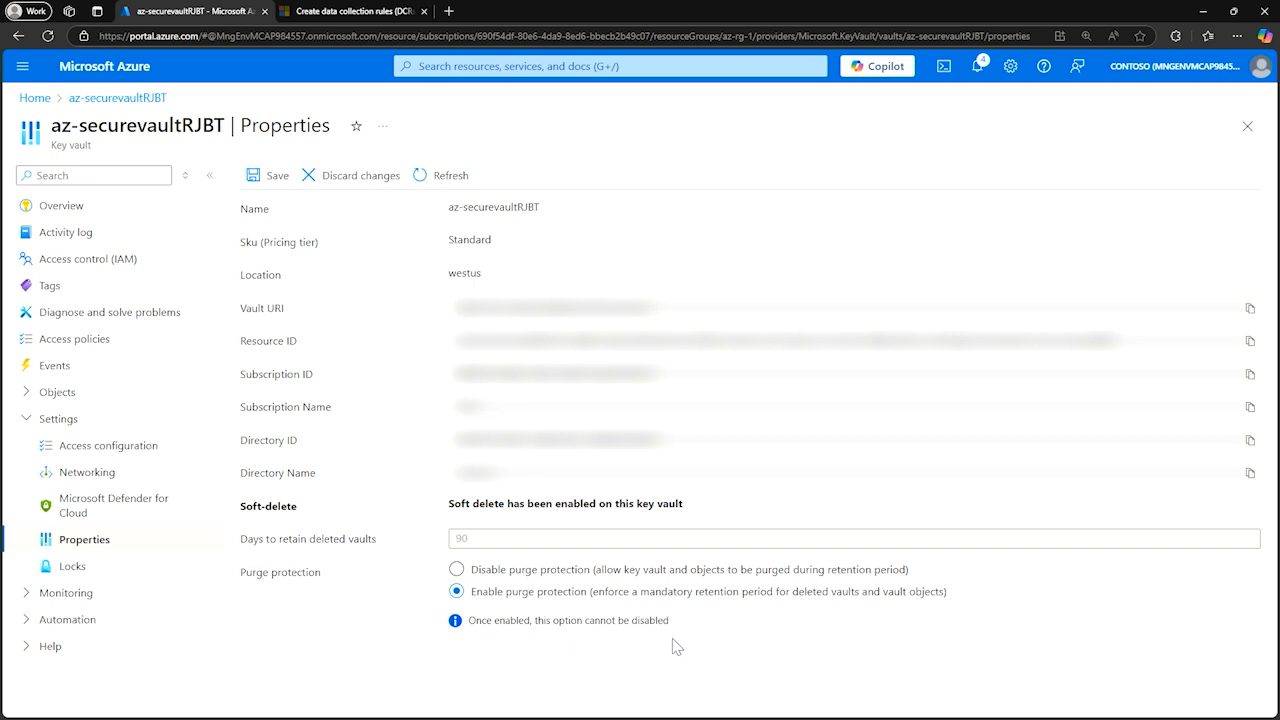
click(274, 182)
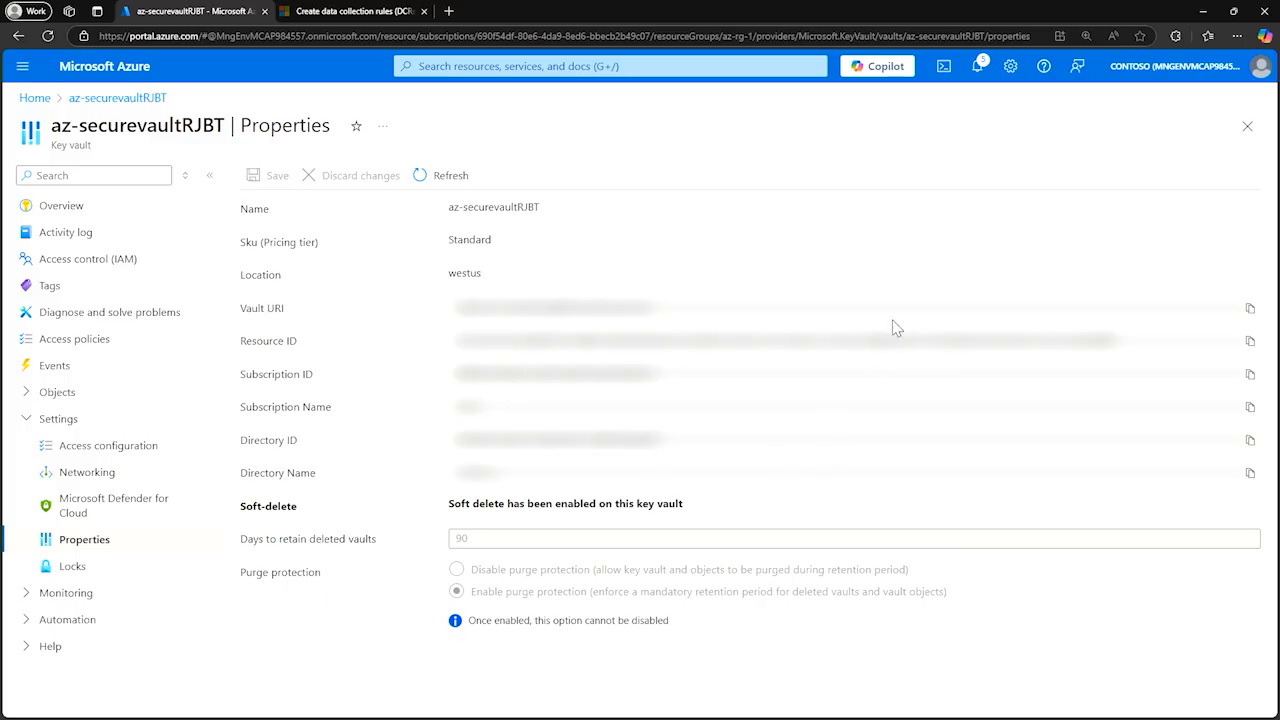
click(1247, 126)
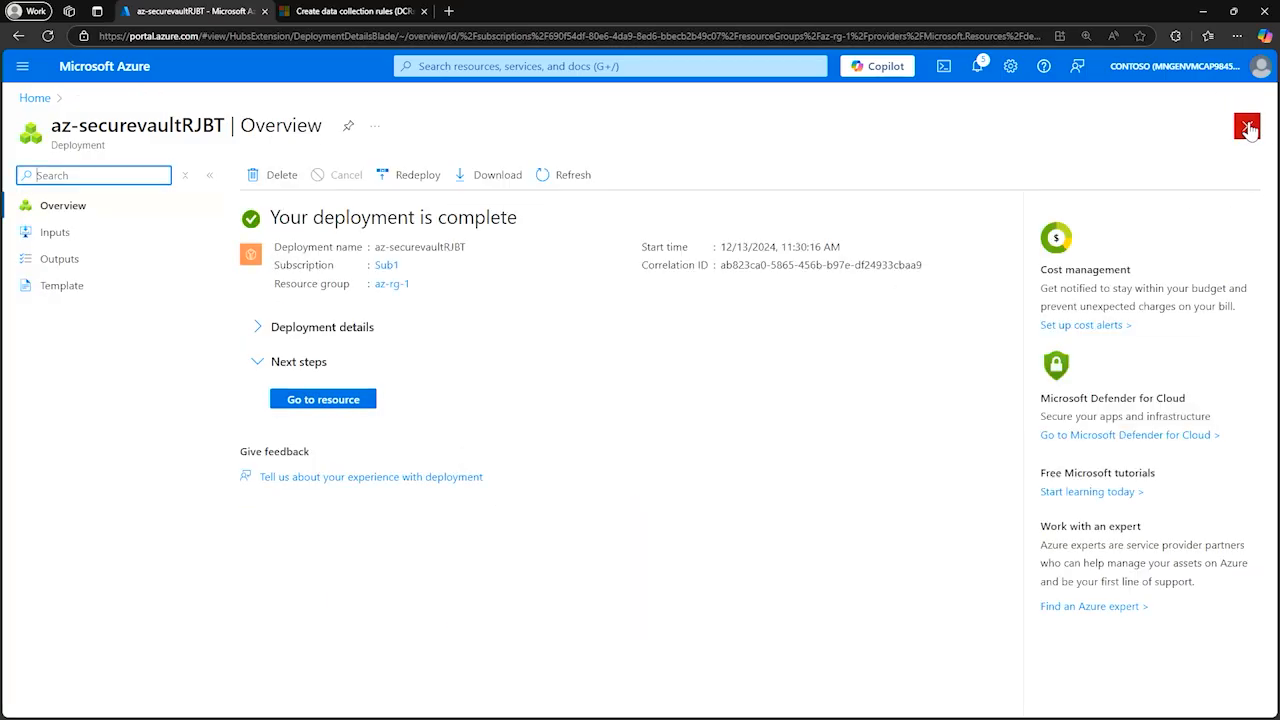